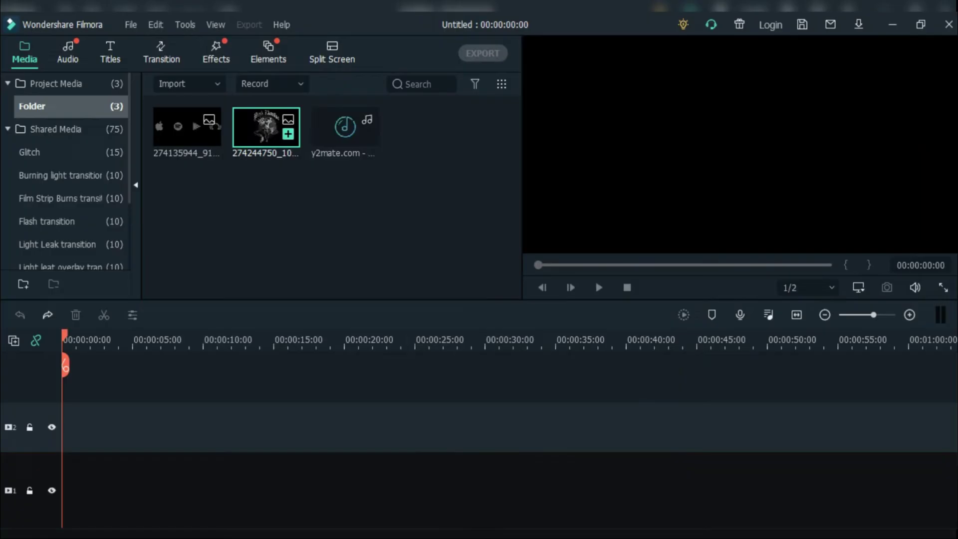
- Stack two copies of the Pink Pantha artwork and stretch the lower copy to both frame edges
drag(265, 127, 97, 426)
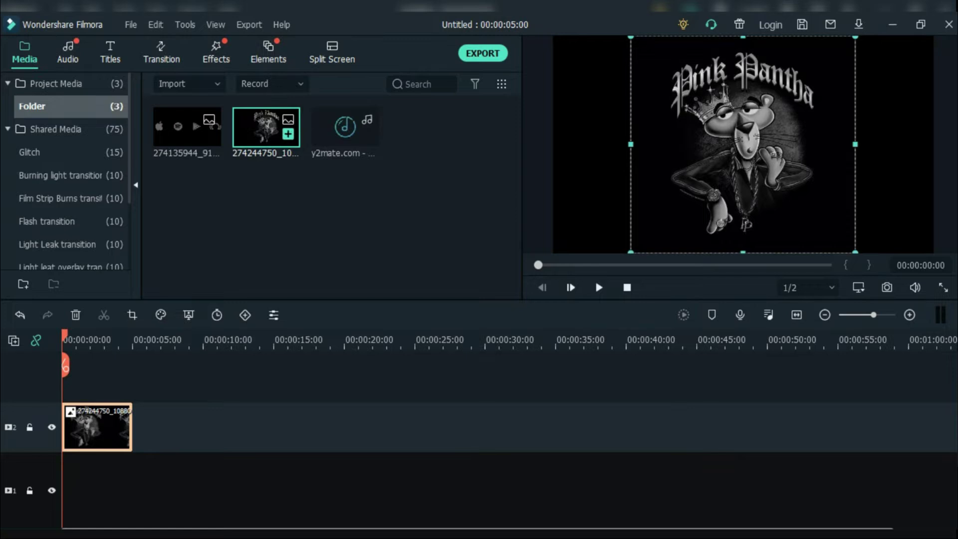
drag(266, 128, 98, 374)
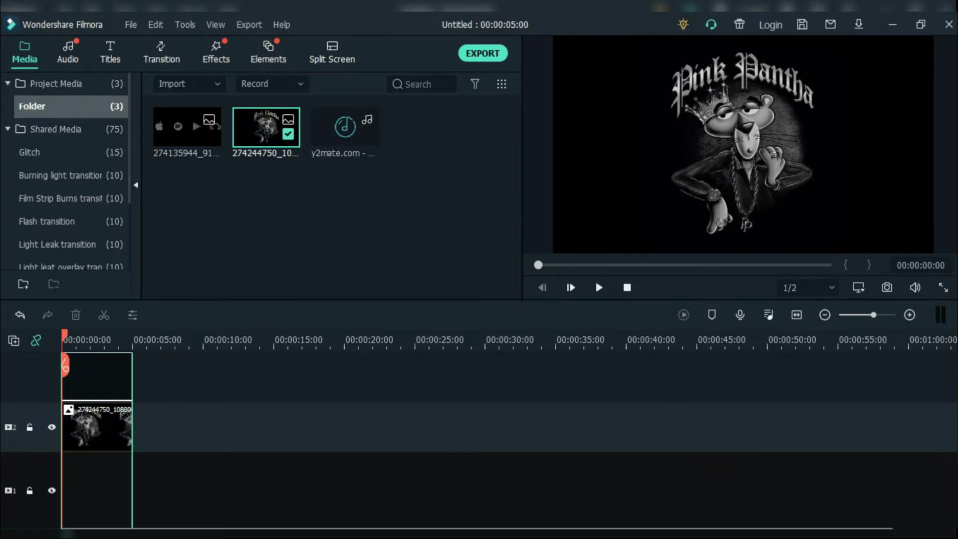
click(98, 479)
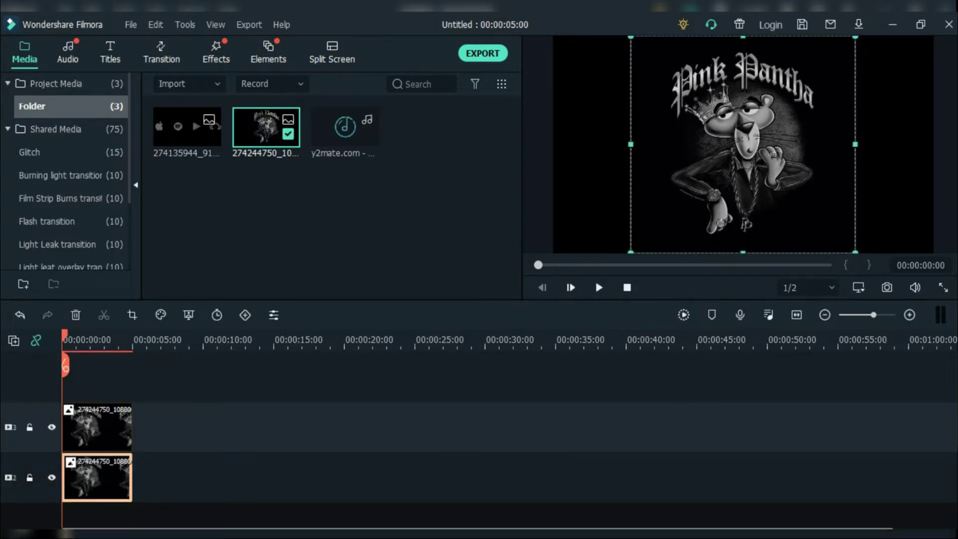
drag(631, 144, 554, 181)
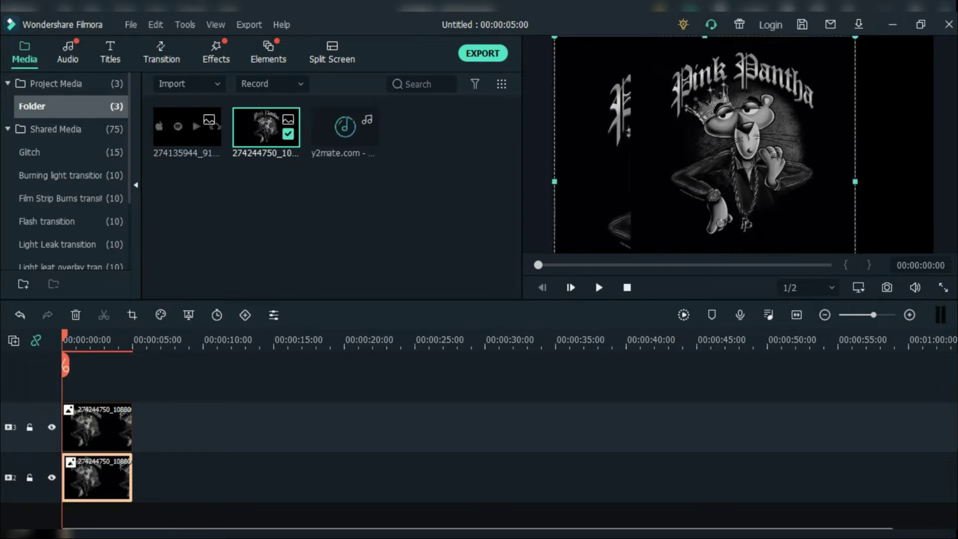
drag(856, 182, 932, 145)
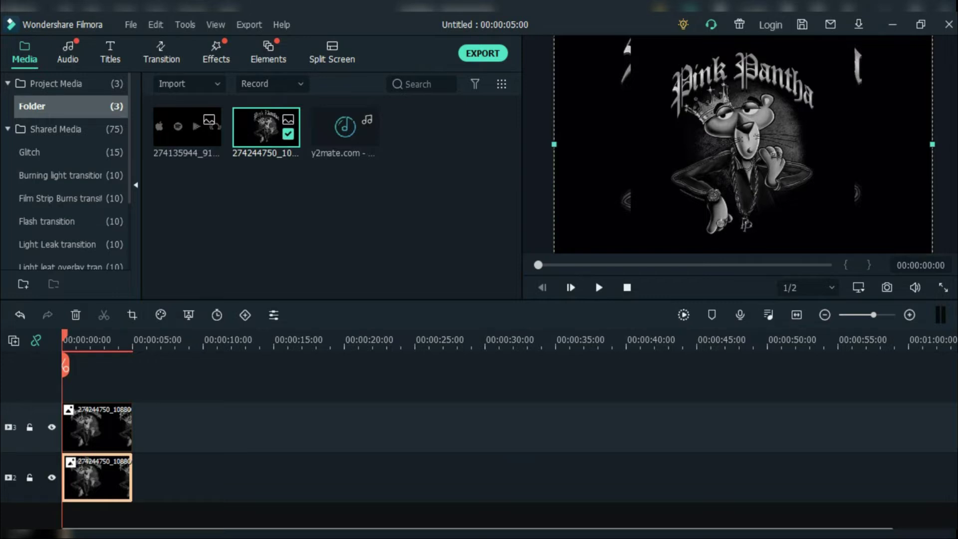
- Apply Square Blur with size 6 to the lower artwork copy
key(alt+5)
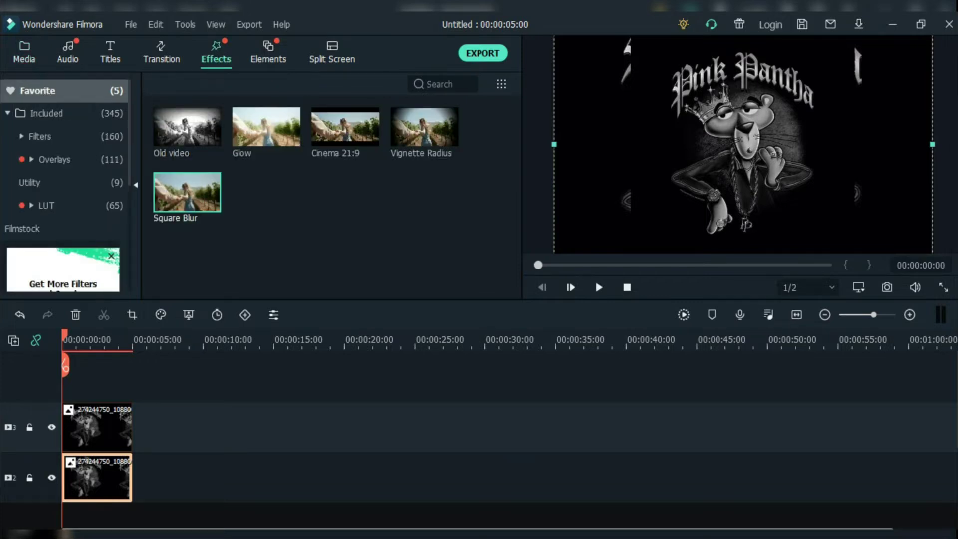
mouse_move(188, 192)
mouse_down()
mouse_move(98, 374)
mouse_move(97, 476)
mouse_up()
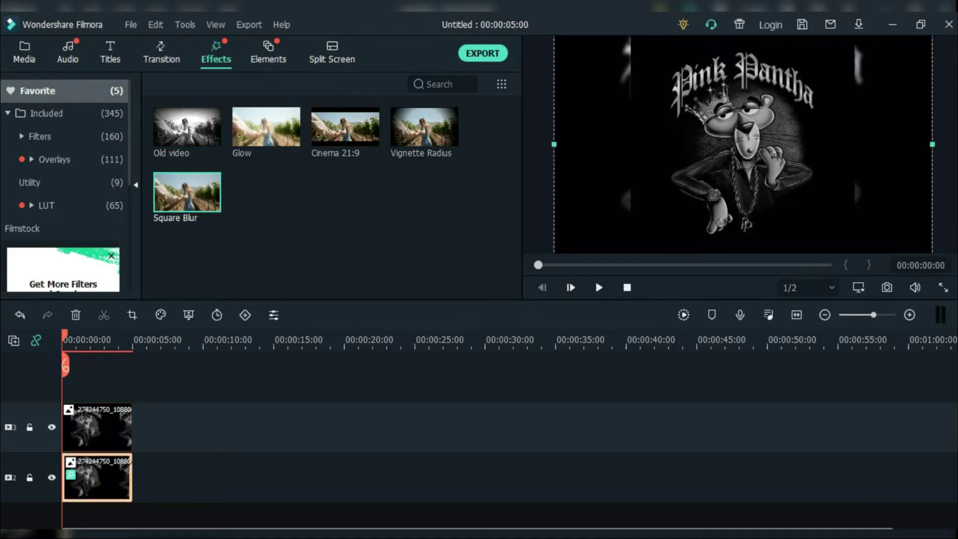
double_click(97, 477)
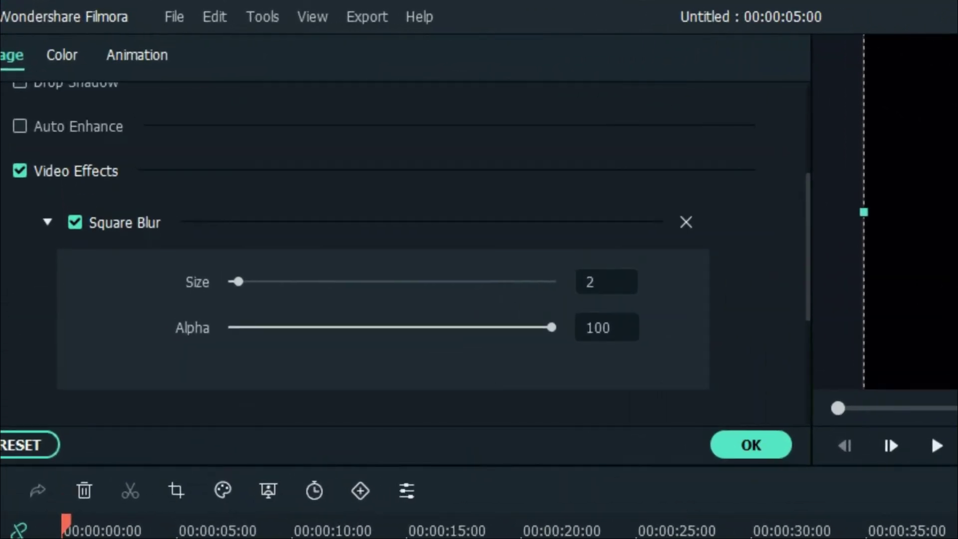
click(590, 282)
text(6)
key(Return)
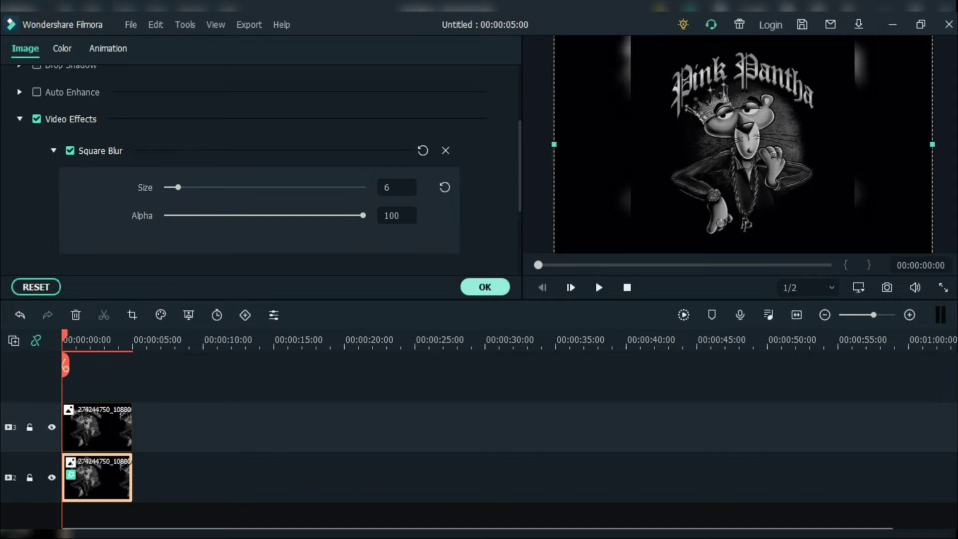
click(485, 286)
- Move the sharp artwork copy lower in the frame, then go to musicvid.org
click(98, 426)
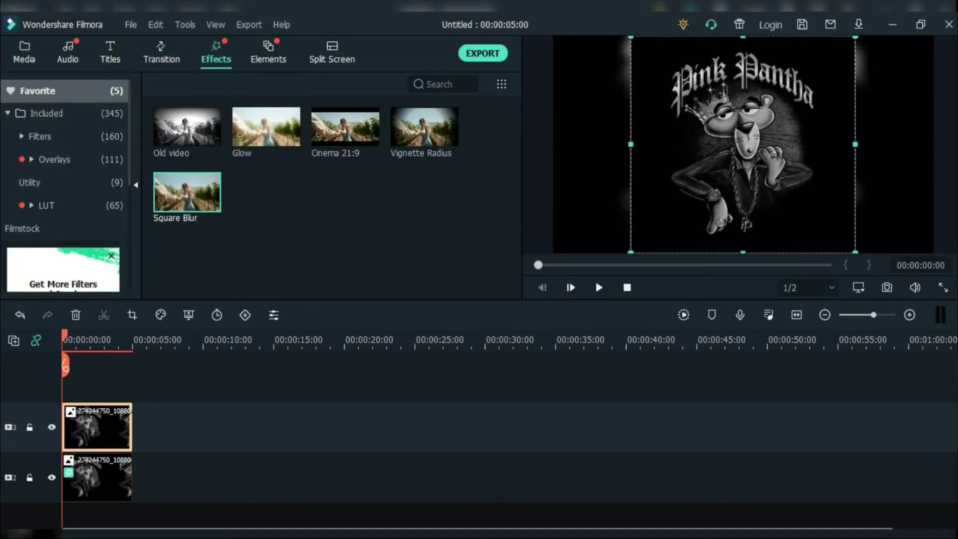
mouse_move(742, 144)
mouse_down()
mouse_move(742, 183)
mouse_move(743, 164)
mouse_up()
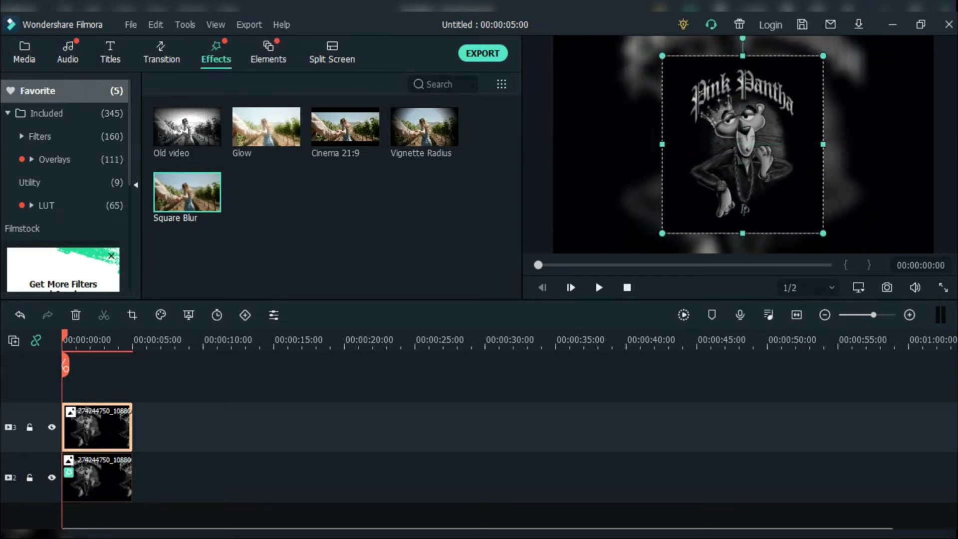
key(Escape)
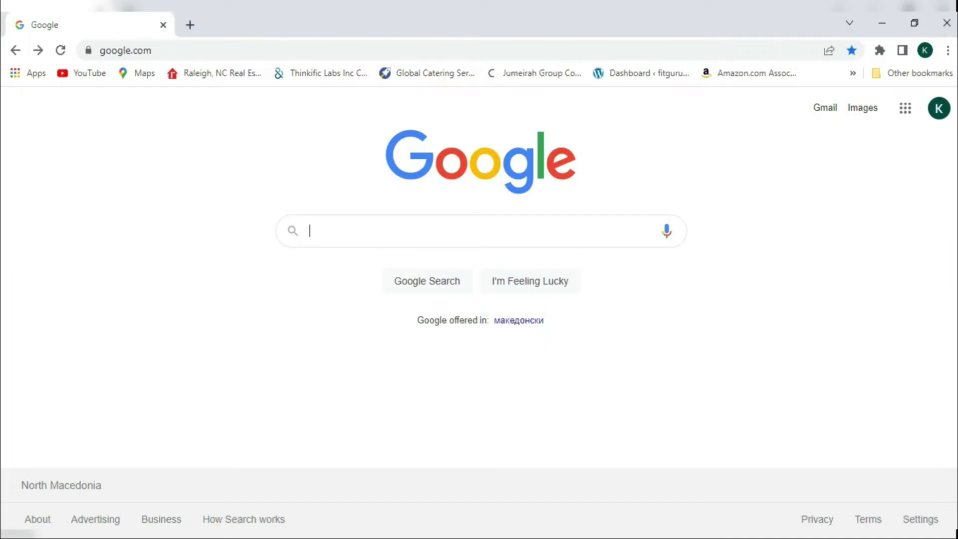
key(ctrl+l)
text(musicvid.org)
key(Return)
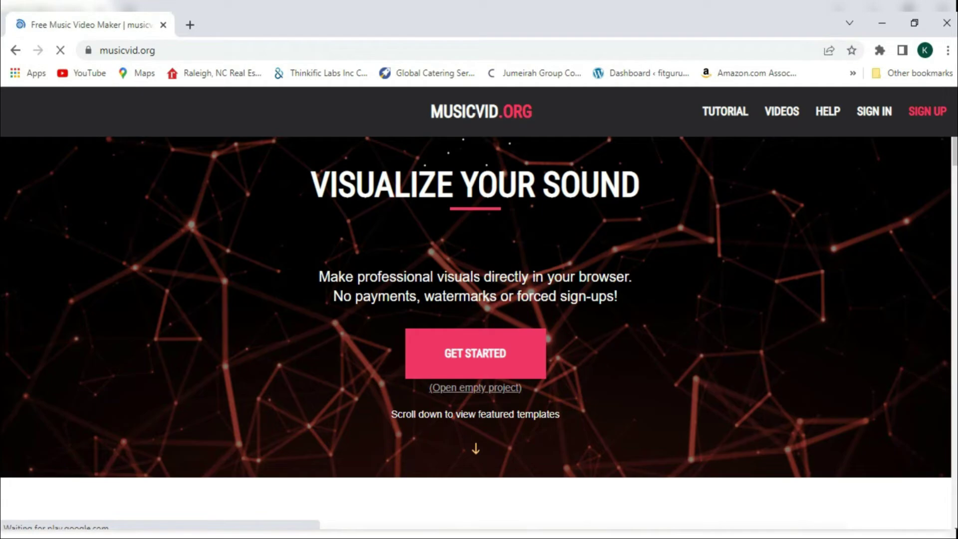
scroll(480, 336, down, 5)
scroll(479, 337, down, 2)
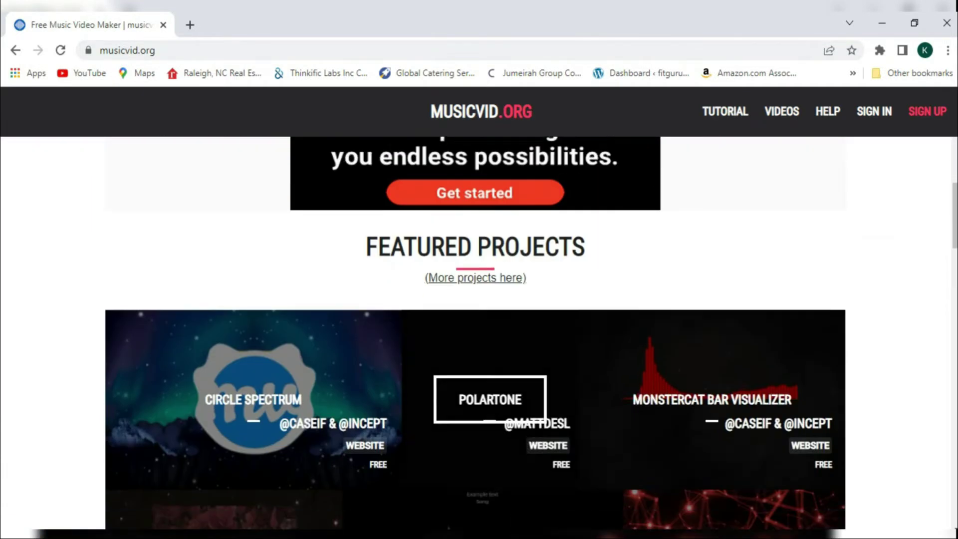
- Start an empty musicvid.org project and load the first song from Downloads
click(711, 399)
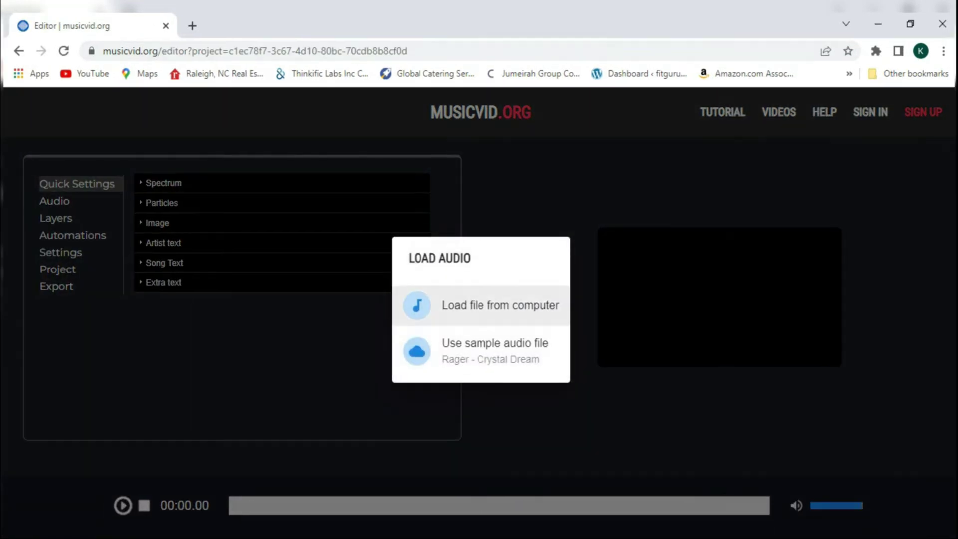
click(479, 306)
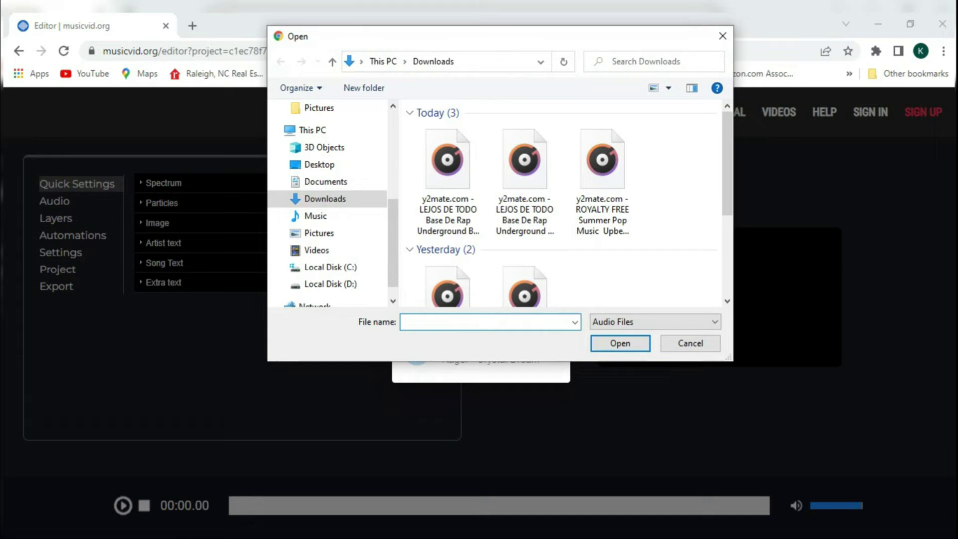
click(447, 161)
click(620, 343)
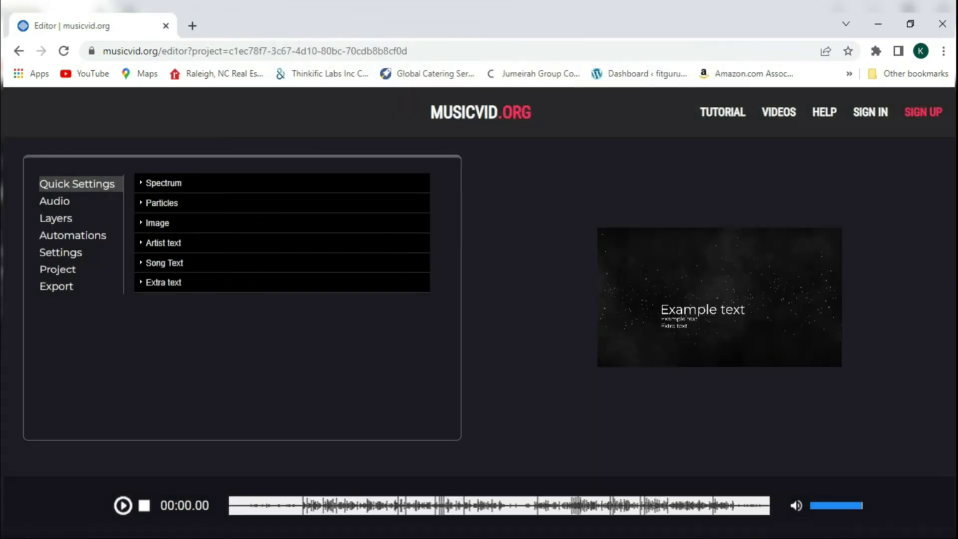
- Delete the placeholder Extra, Song and Artist text
click(163, 283)
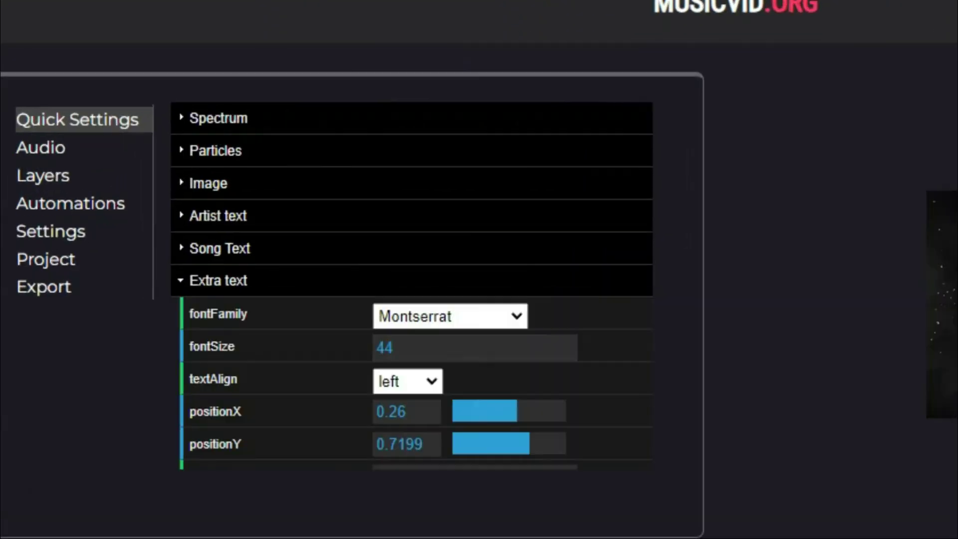
scroll(280, 300, down, 1)
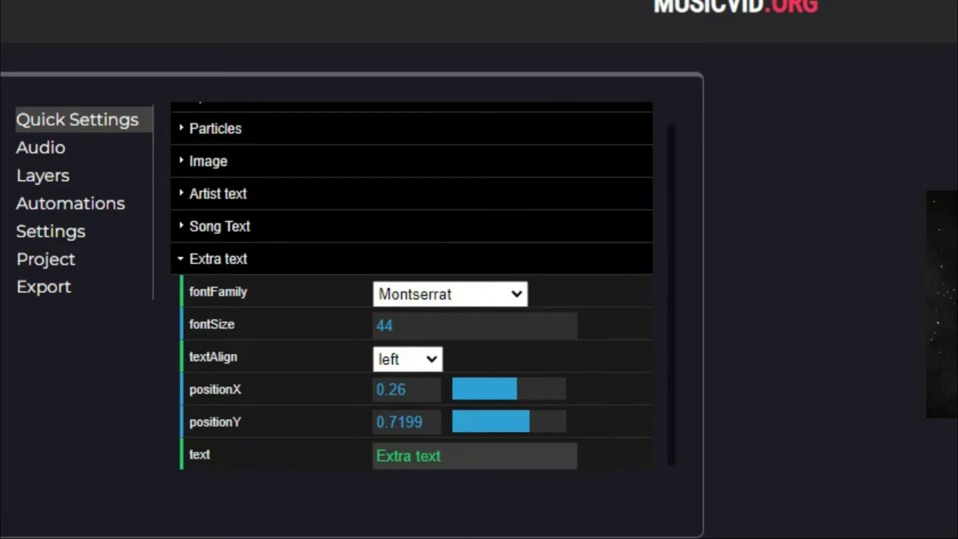
triple_click(419, 455)
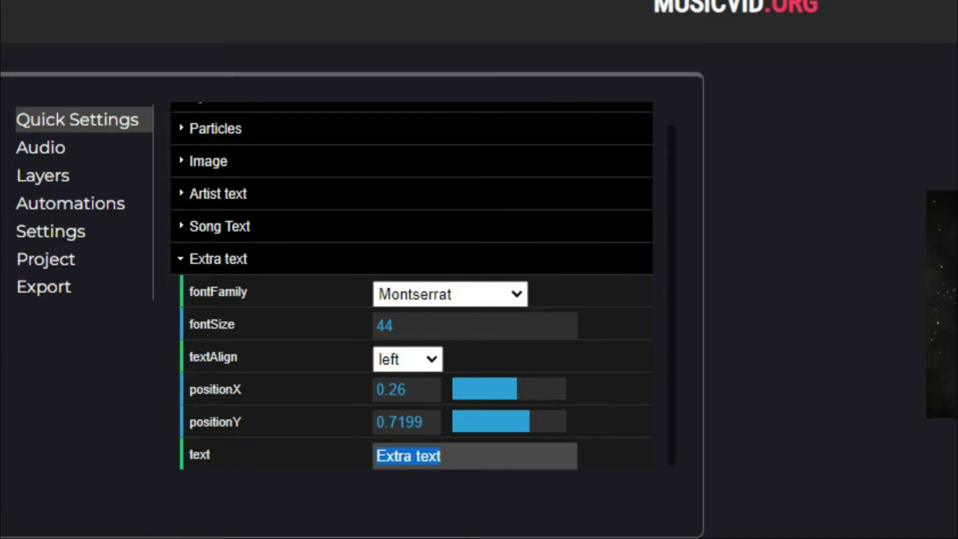
key(BackSpace)
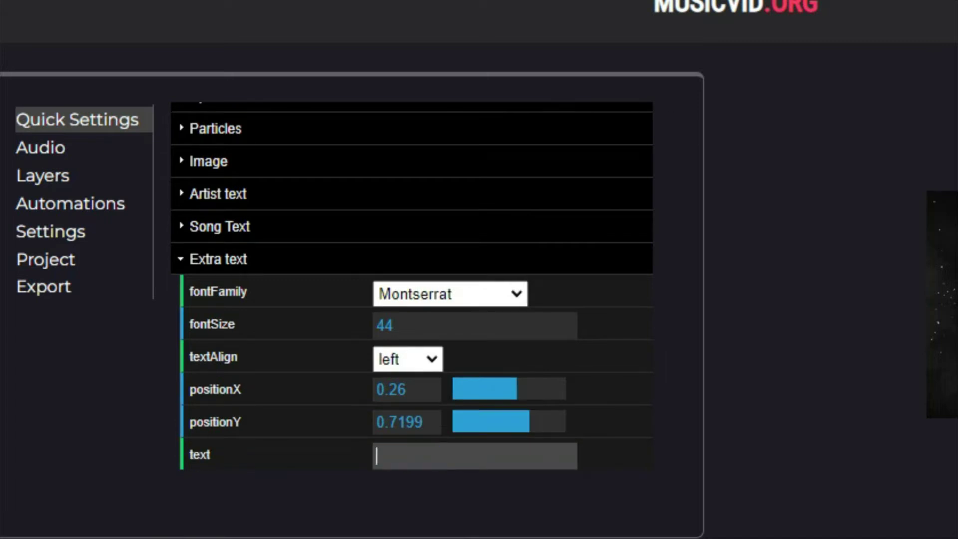
click(220, 227)
triple_click(419, 421)
key(BackSpace)
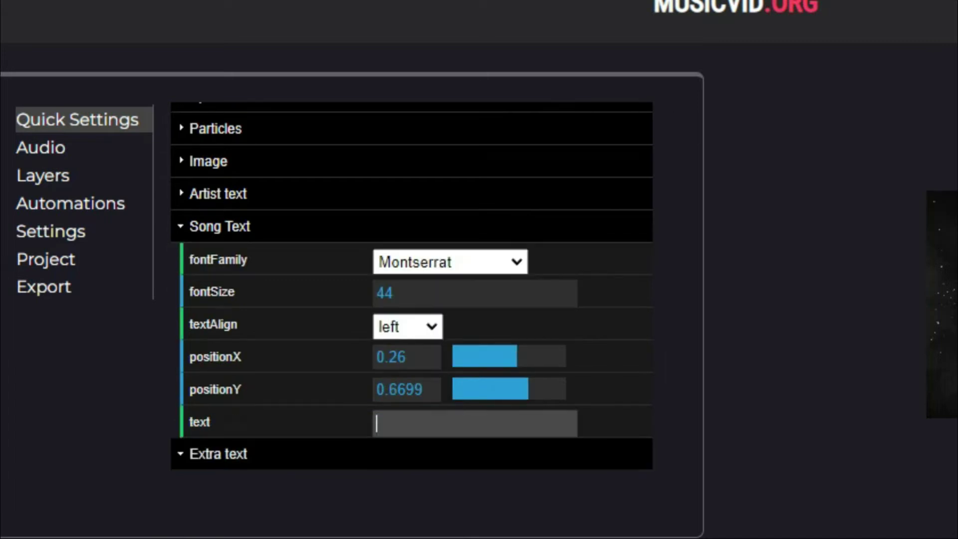
click(218, 194)
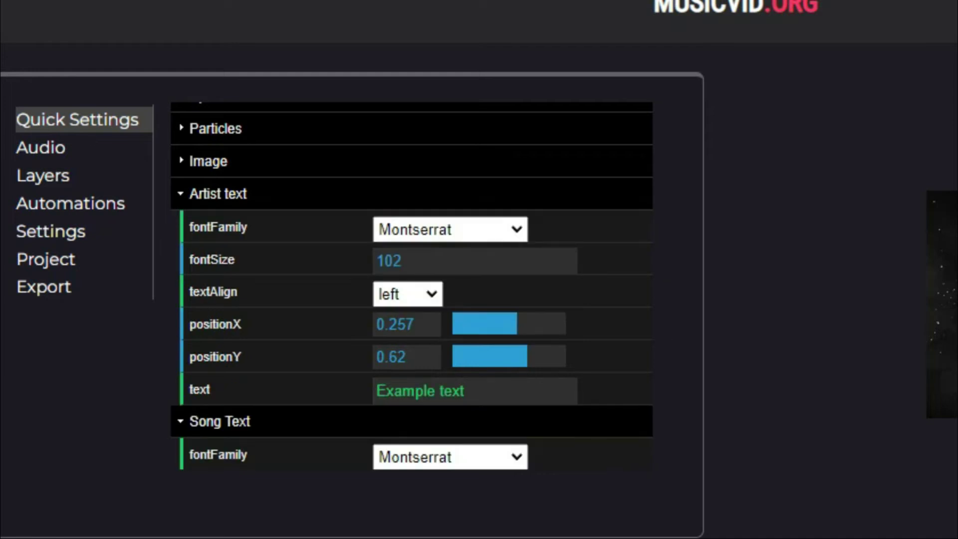
triple_click(419, 390)
key(BackSpace)
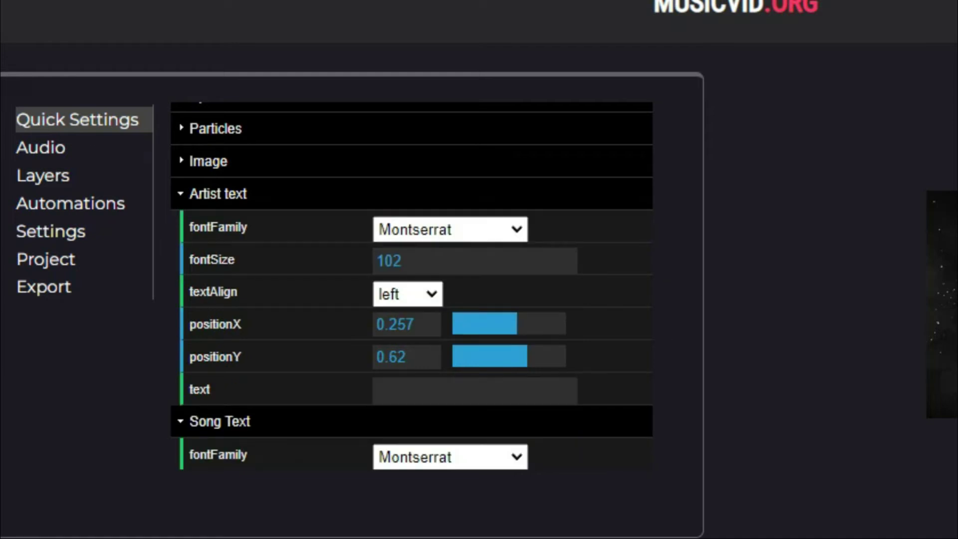
click(216, 128)
- Turn off the fleck, particle and bokeh systems
click(442, 193)
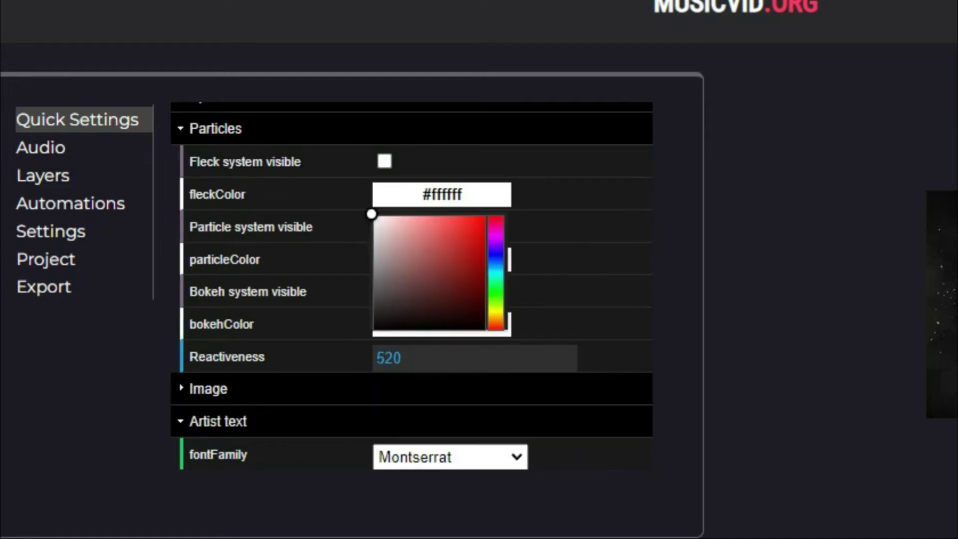
click(271, 235)
click(441, 259)
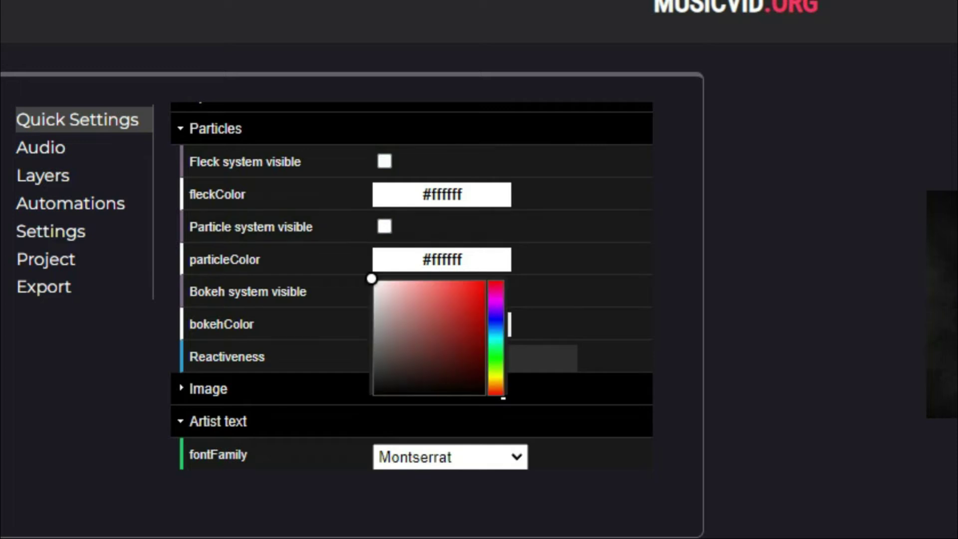
click(271, 299)
click(383, 291)
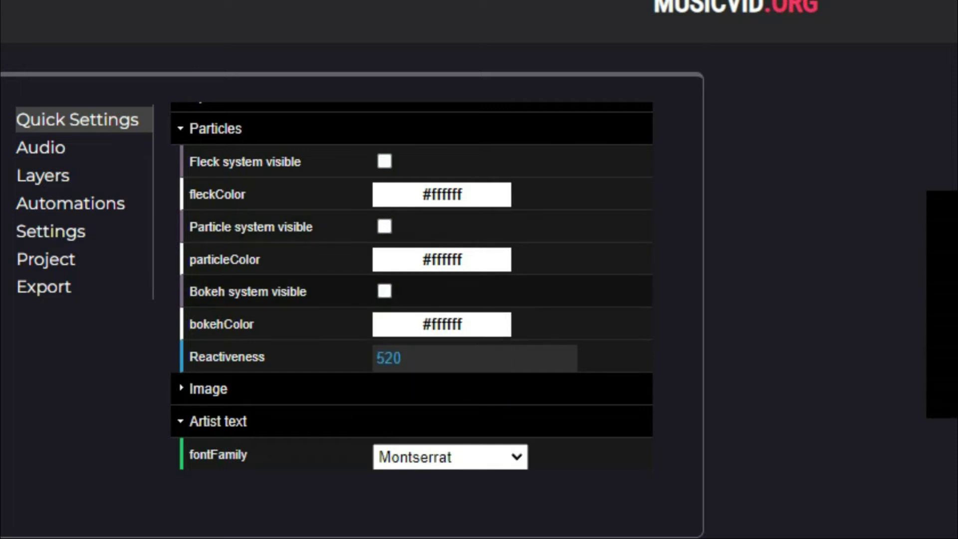
click(442, 323)
click(271, 365)
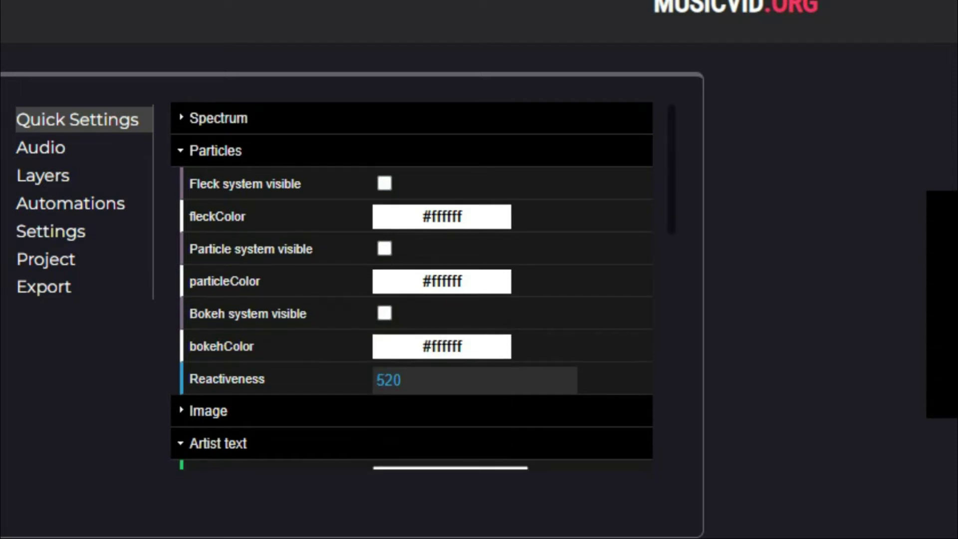
- Encode the visualiser video at 30 fps, accepting the attribution notice
click(43, 286)
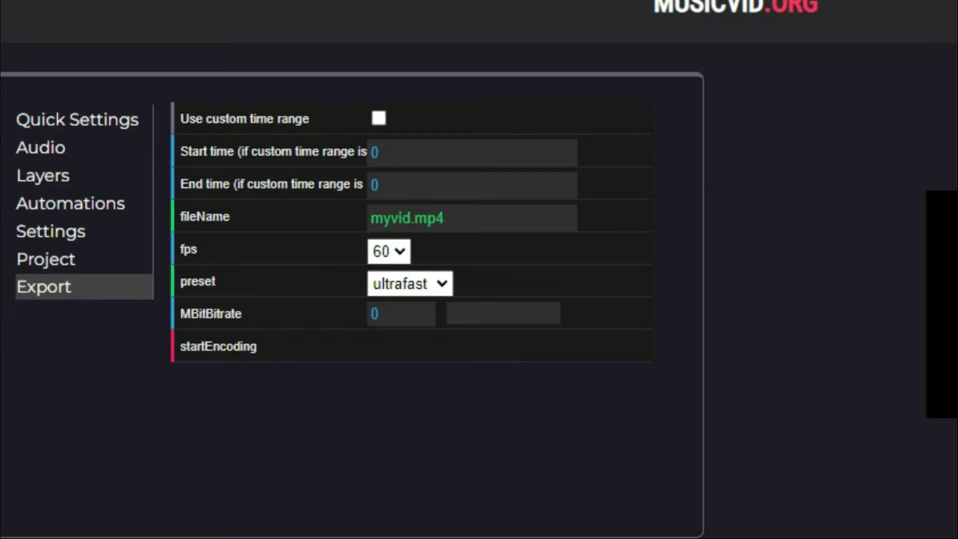
click(389, 252)
key(Return)
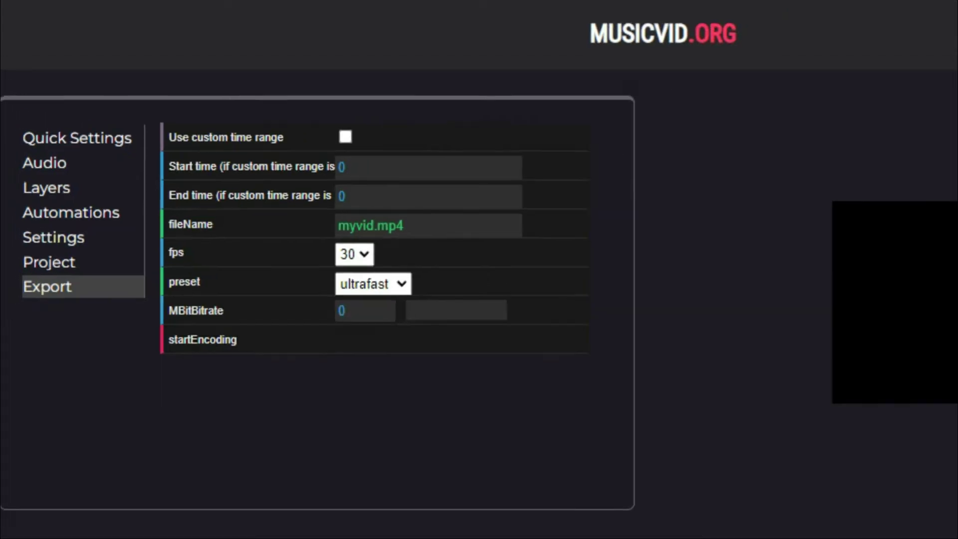
click(218, 345)
click(652, 399)
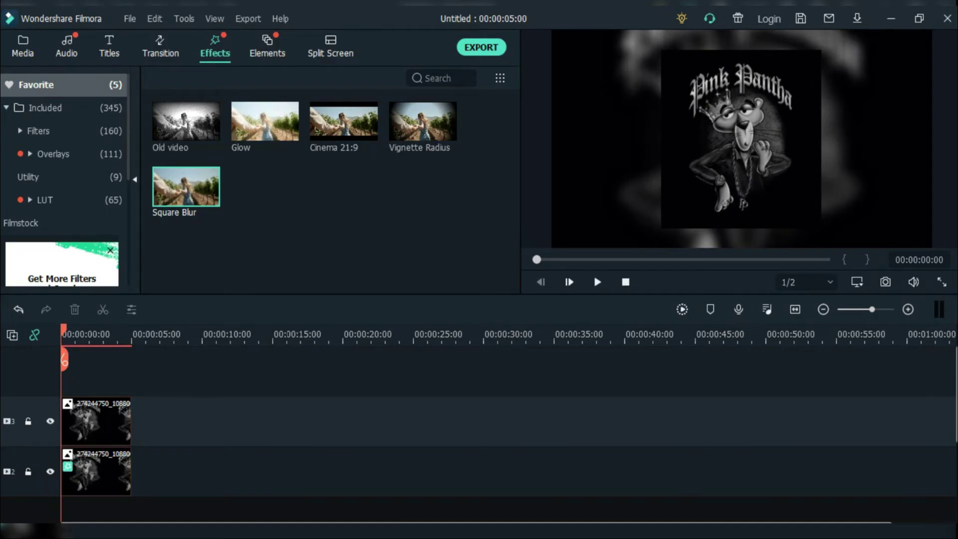
- Import the myvid video from Downloads into Filmora's project media
click(23, 47)
right_click(388, 135)
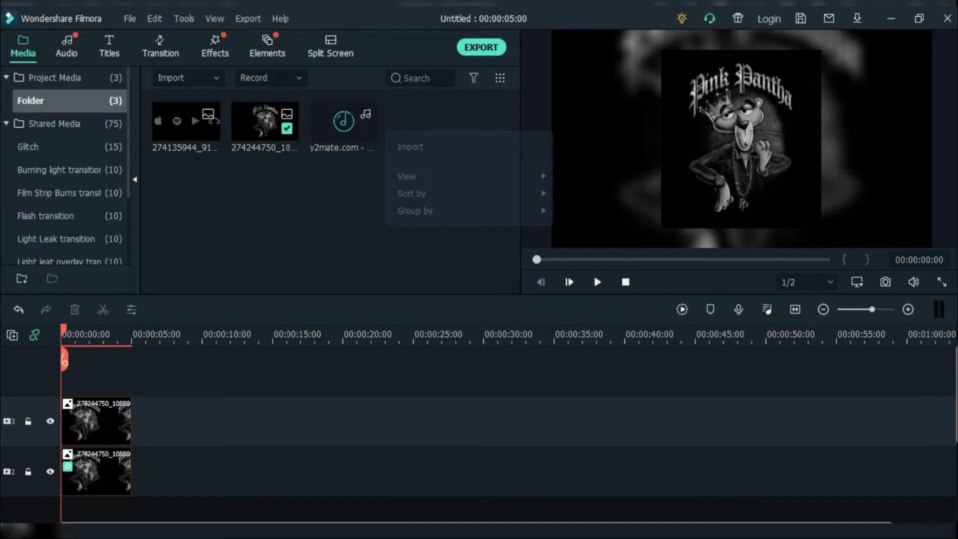
click(410, 147)
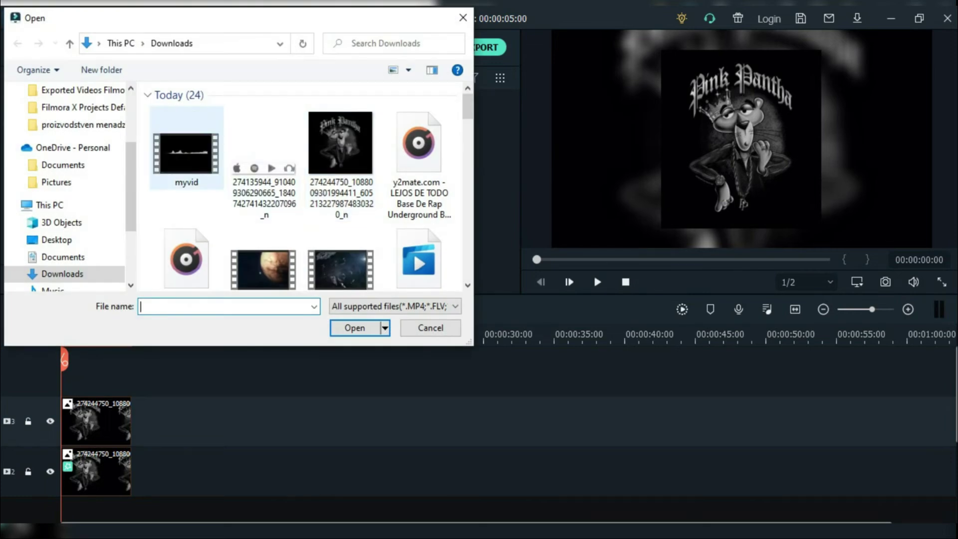
click(186, 150)
click(356, 328)
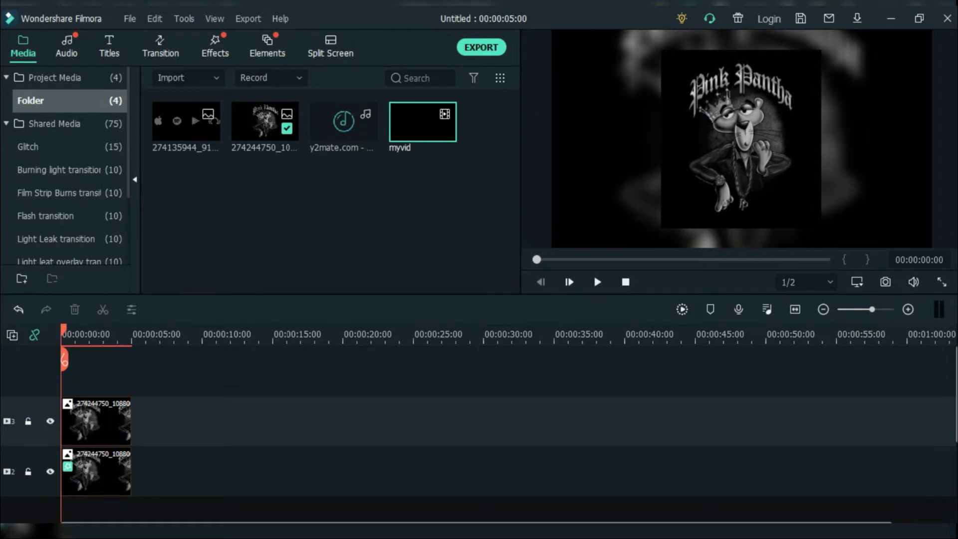
- Place the logos strip on a new track, shrunk at the frame bottom, then drop in myvid
drag(186, 124, 97, 371)
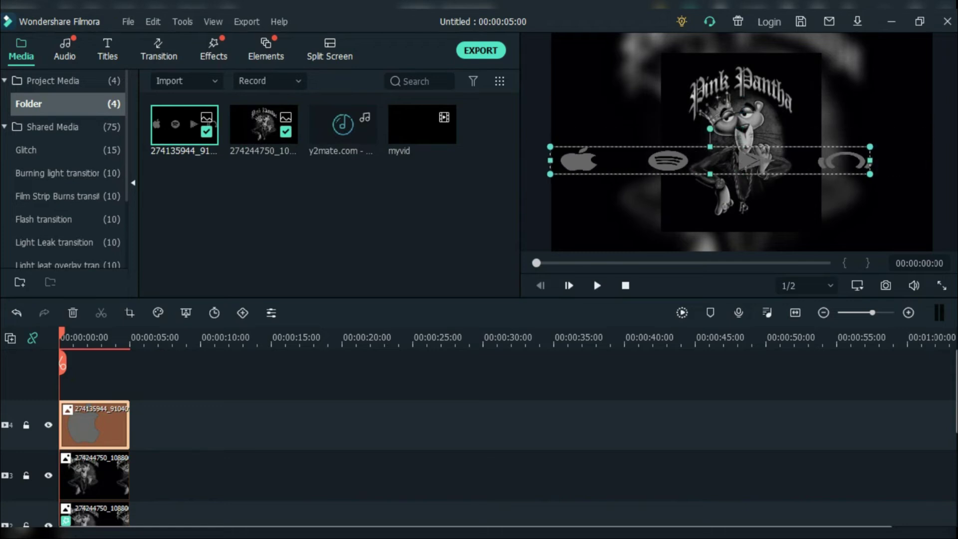
drag(932, 173, 796, 207)
drag(700, 192, 748, 243)
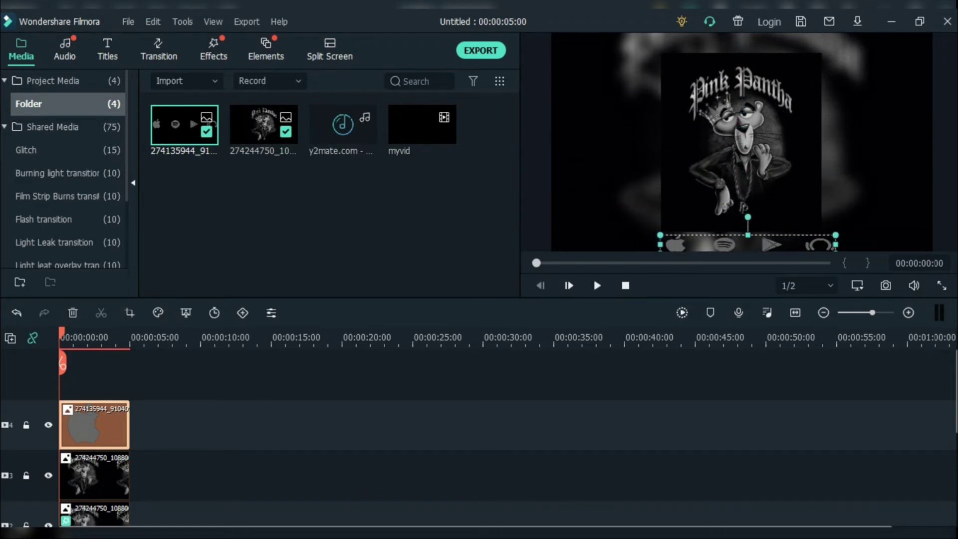
click(93, 514)
click(94, 426)
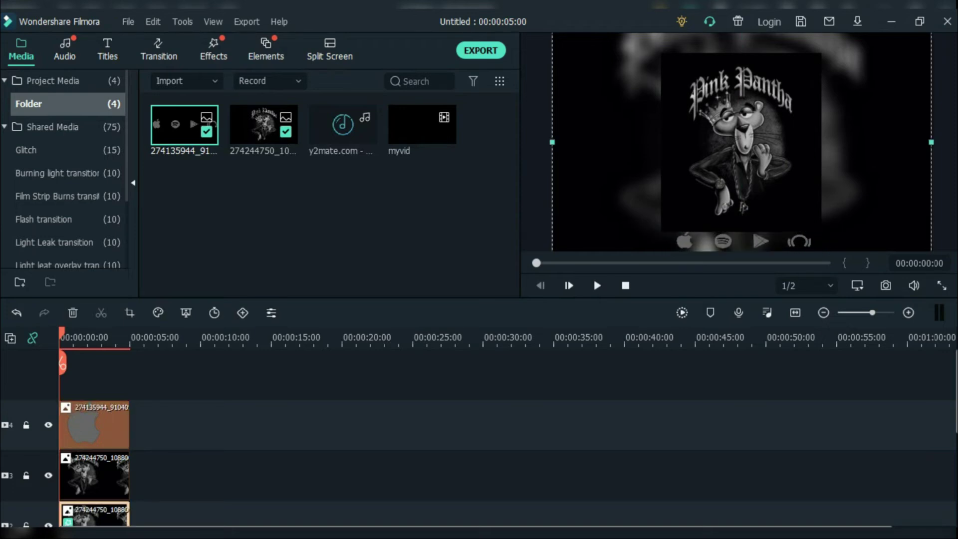
drag(288, 375, 184, 426)
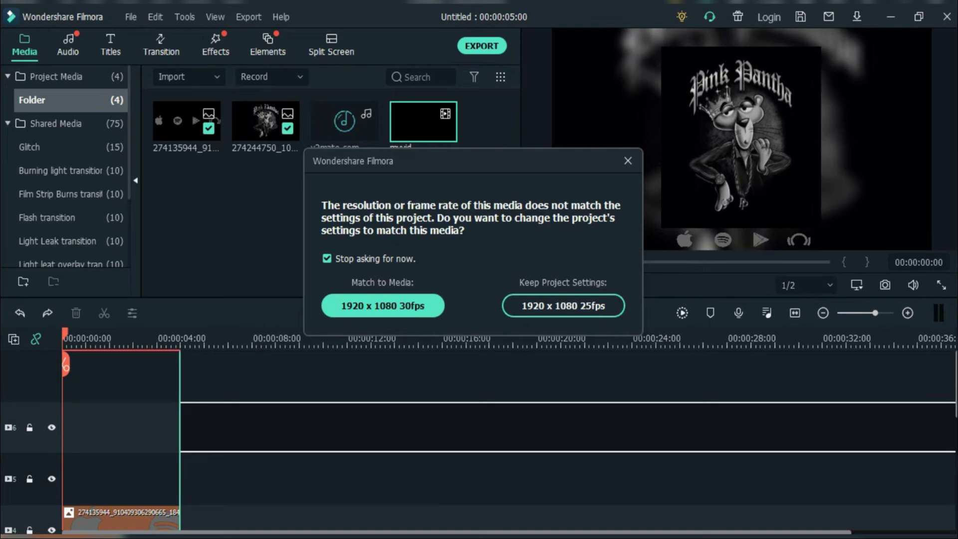
- Trim myvid to the artwork's five-second length and give it a fade-in and fade-out
click(576, 304)
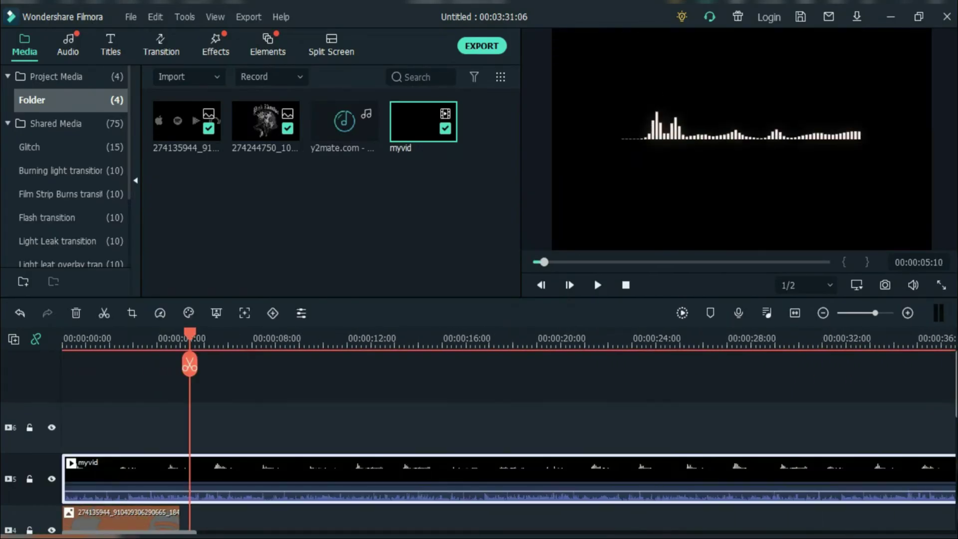
click(180, 365)
key(Delete)
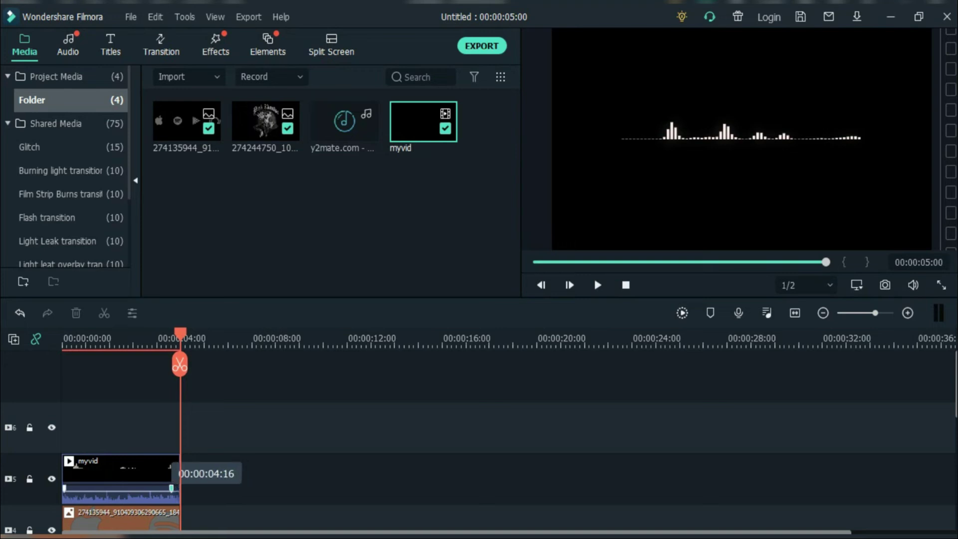
drag(178, 488, 147, 488)
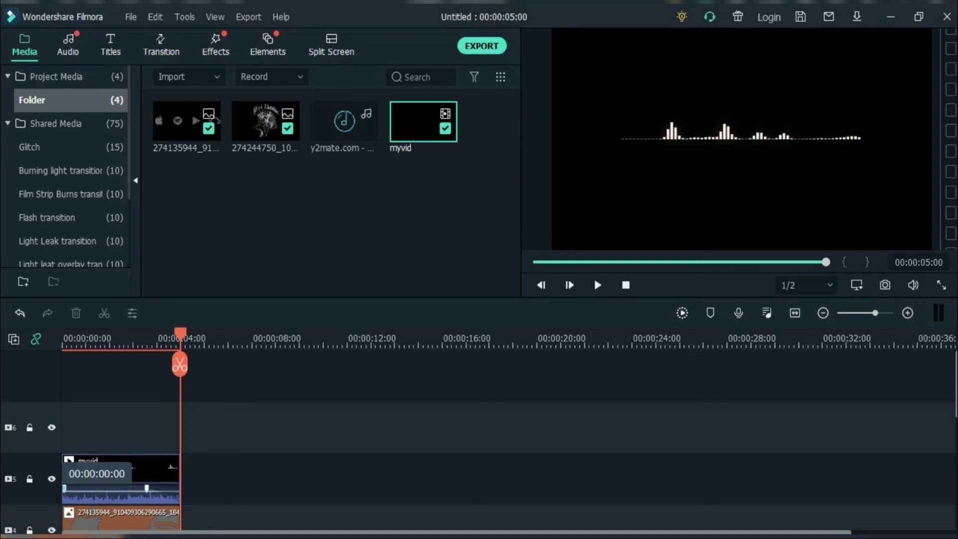
drag(63, 488, 90, 489)
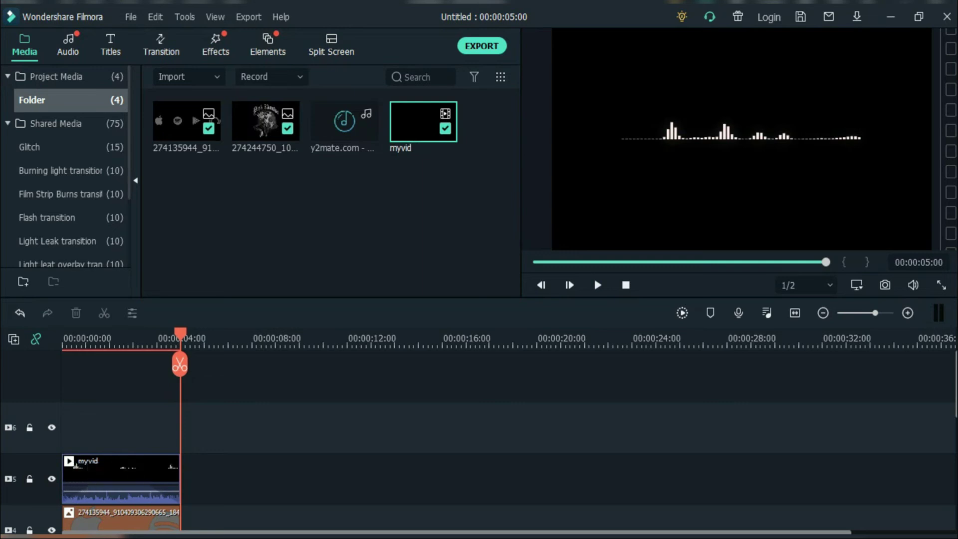
- Set myvid's blending mode to Screen
double_click(65, 479)
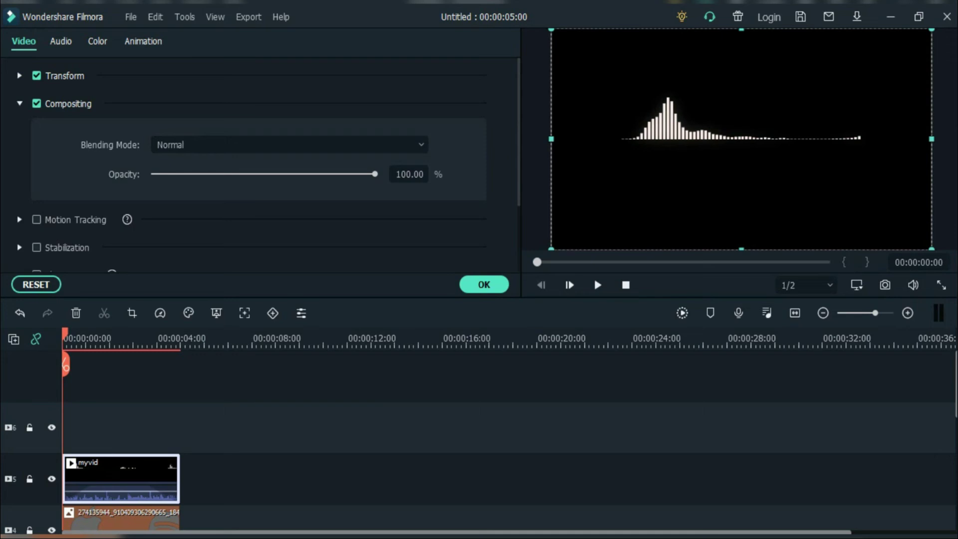
click(289, 144)
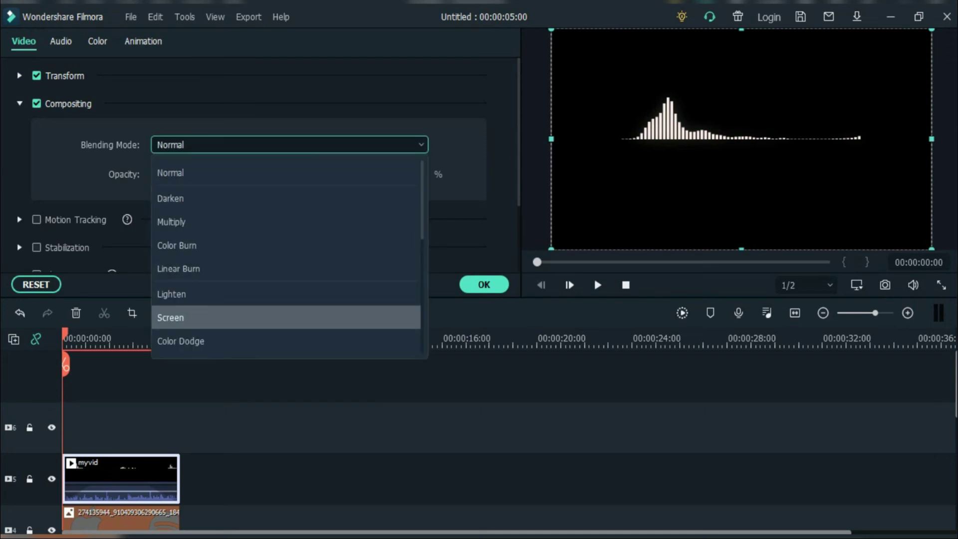
click(213, 318)
click(484, 284)
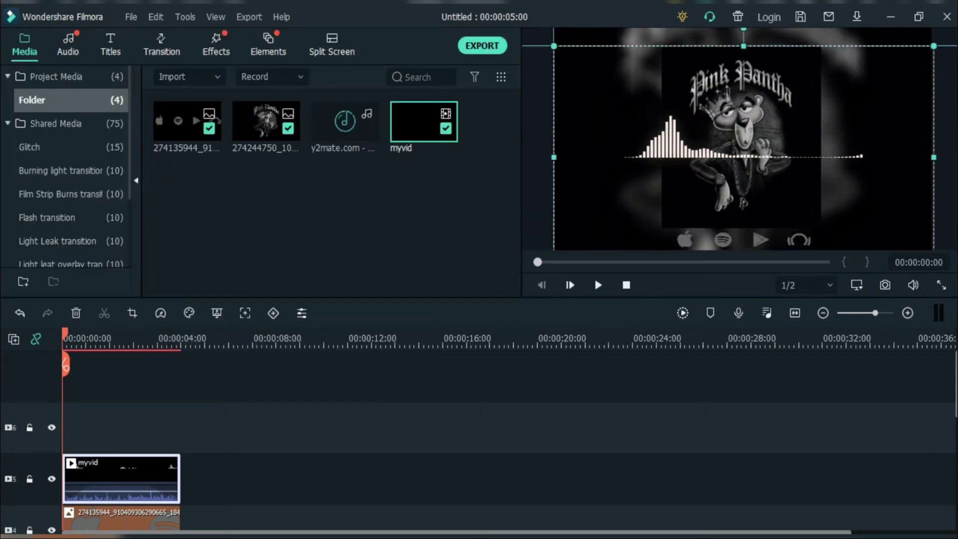
- Shrink the spectrum overlay and move it into the lower part of the cover
drag(741, 138, 740, 214)
drag(934, 103, 883, 116)
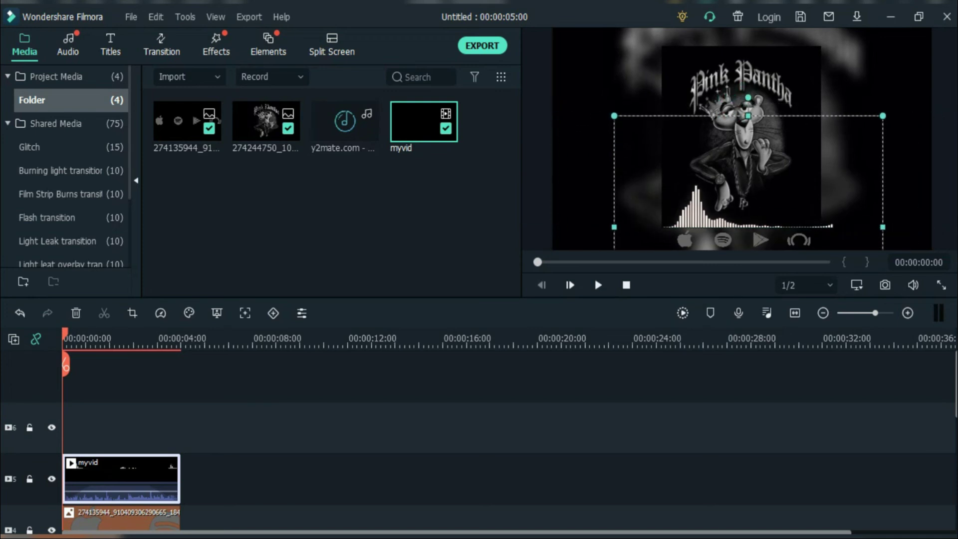
drag(553, 227, 613, 227)
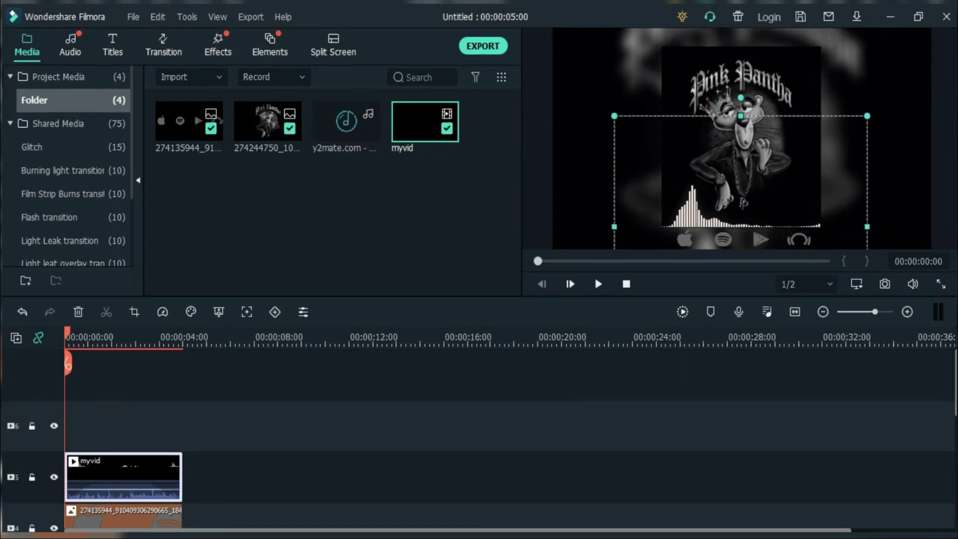
drag(867, 226, 868, 226)
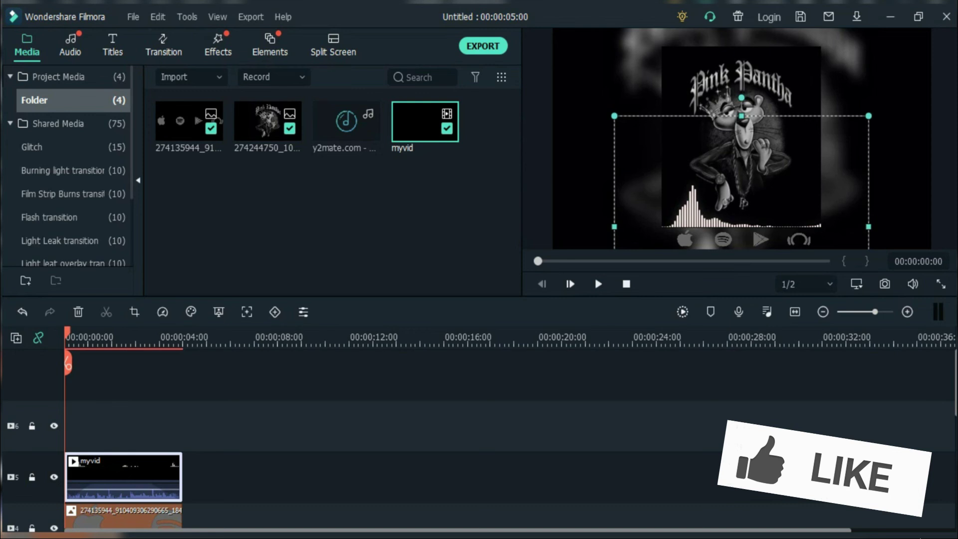